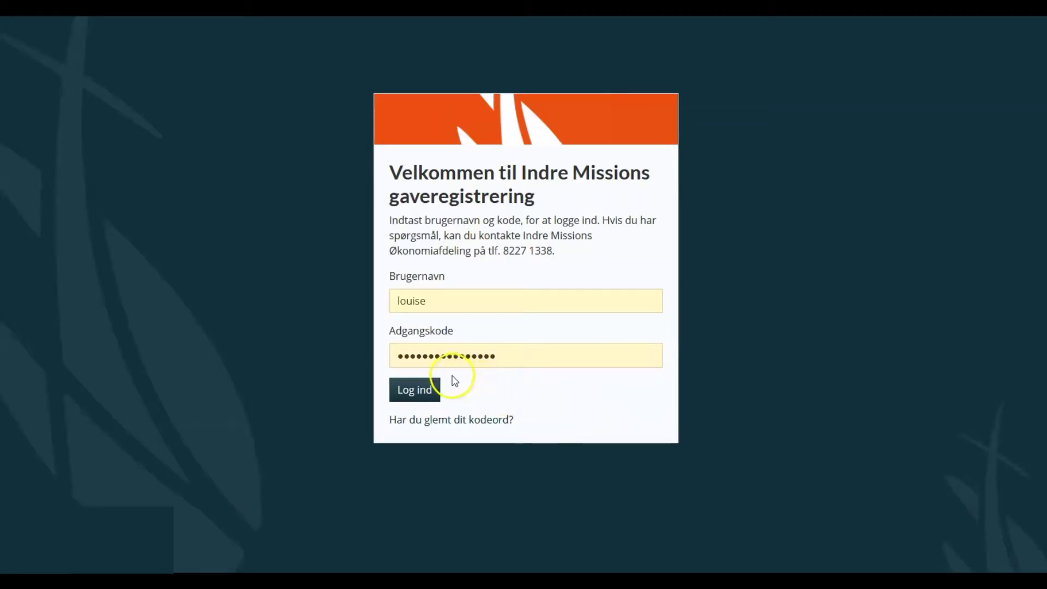
Log in and check the 2020 donors before returning to the 2021 overview
{"action": "left_click", "coordinate": [430, 391]}
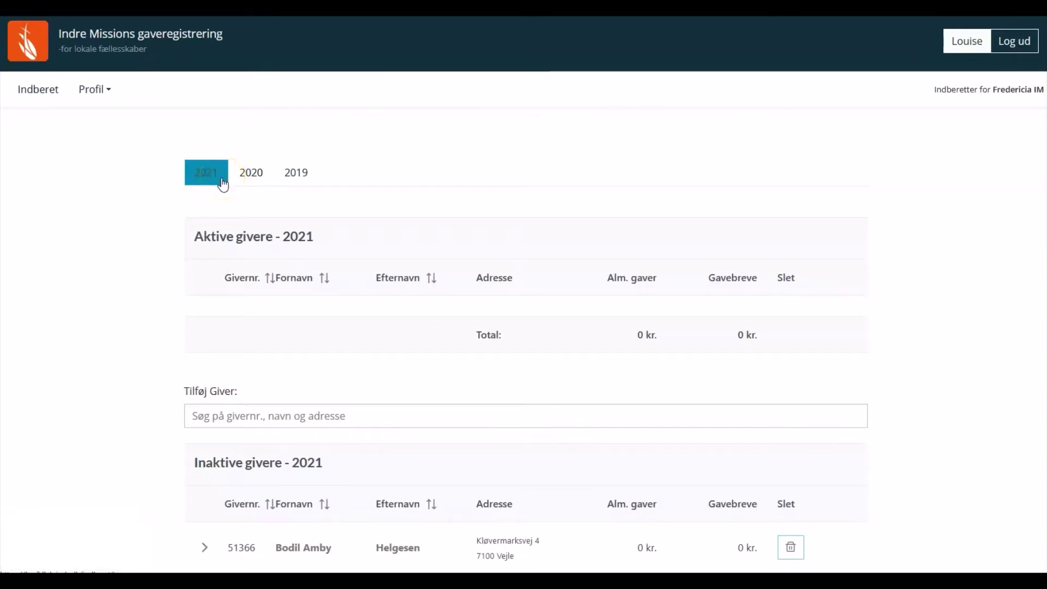
{"action": "left_click", "coordinate": [240, 183]}
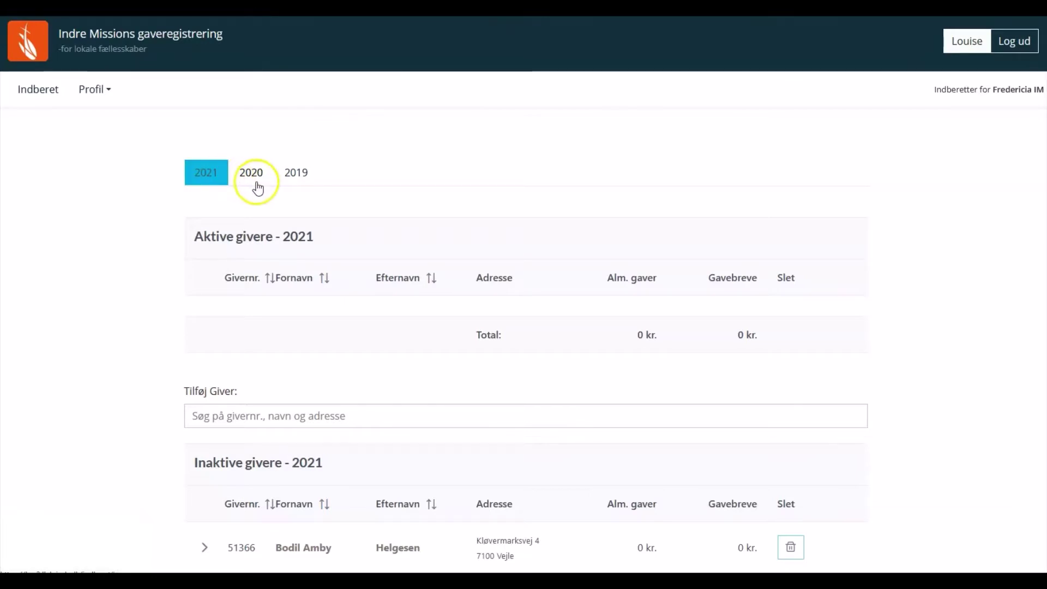
{"action": "left_click", "coordinate": [211, 176]}
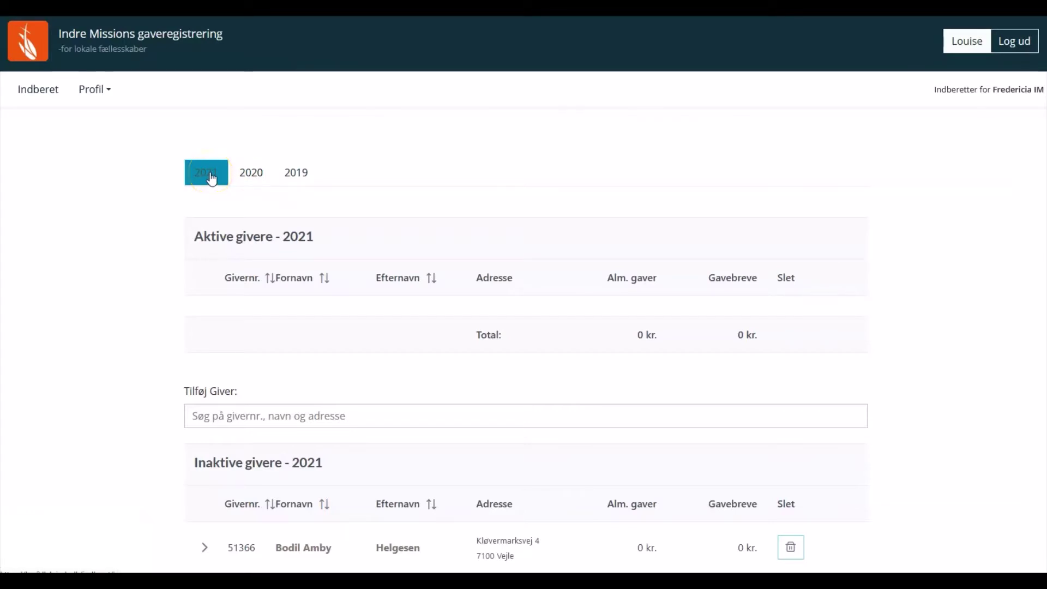
Review the empty 2021 overview and start a search in the Tilføj Giver field
{"action": "left_click", "coordinate": [220, 304]}
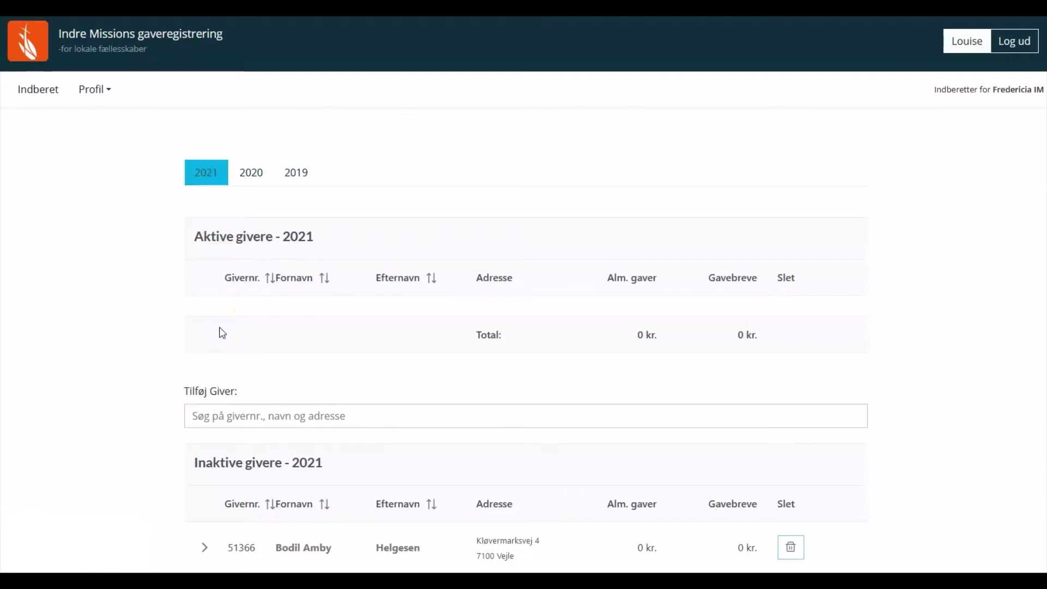
{"action": "left_click", "coordinate": [234, 473]}
{"action": "left_click", "coordinate": [263, 416]}
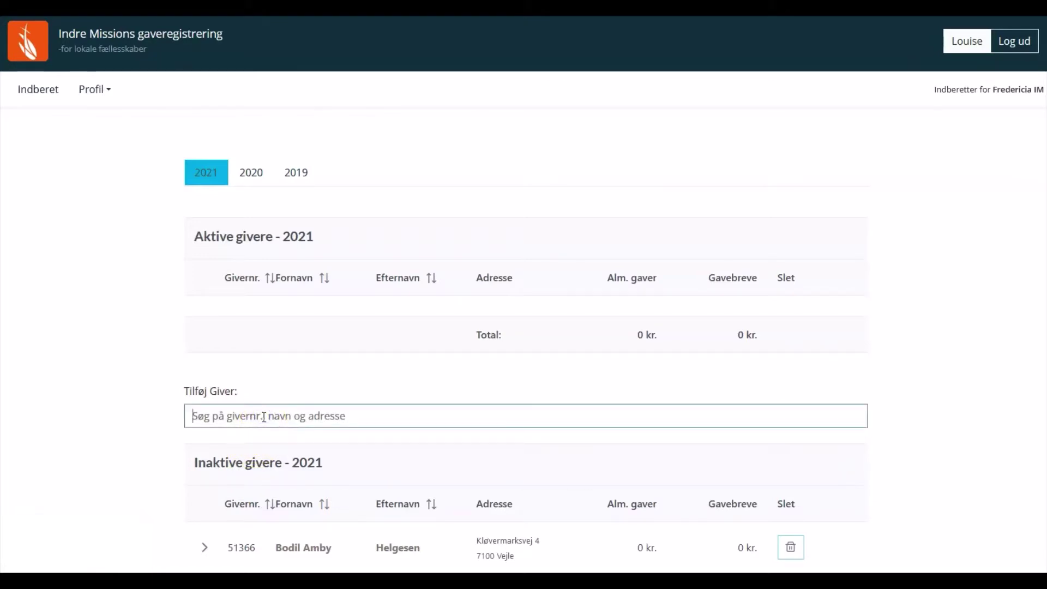
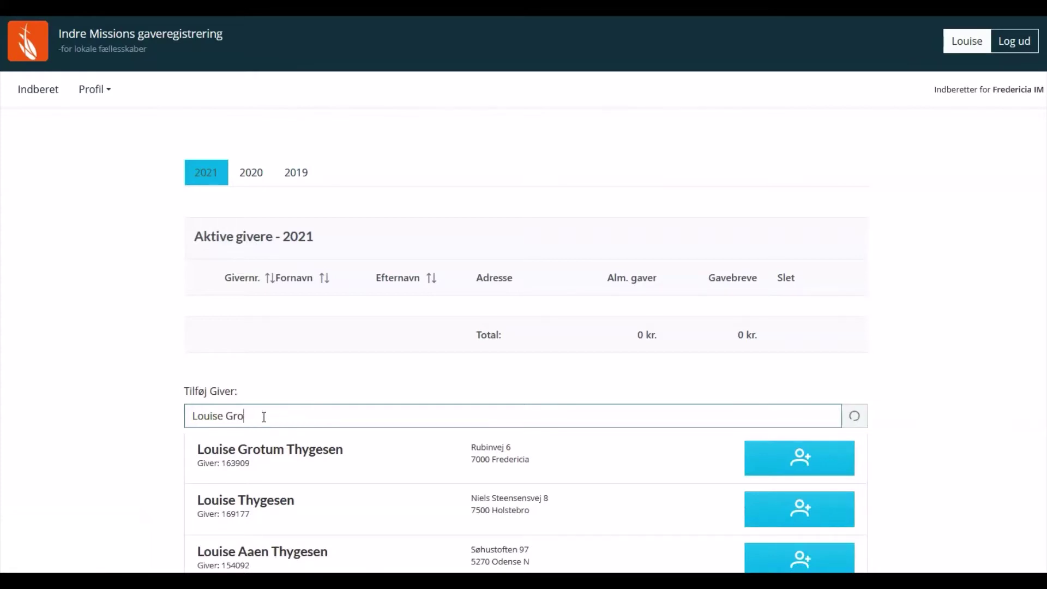
Search for the donor by full name, then retry using part of their street address
{"action": "type", "text": "Rubin"}
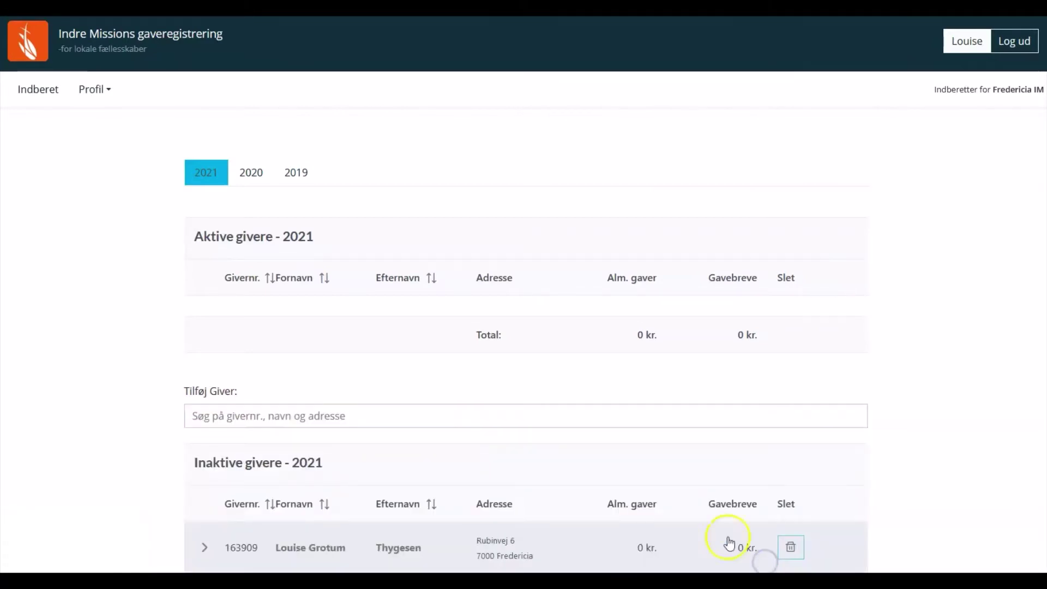
Expand the new donor's Inaktive givere row to show the Alm. gaver and Gavebreve forms dated 26-08-2021
{"action": "scroll", "coordinate": [678, 566], "scroll_direction": "down", "scroll_amount": 3}
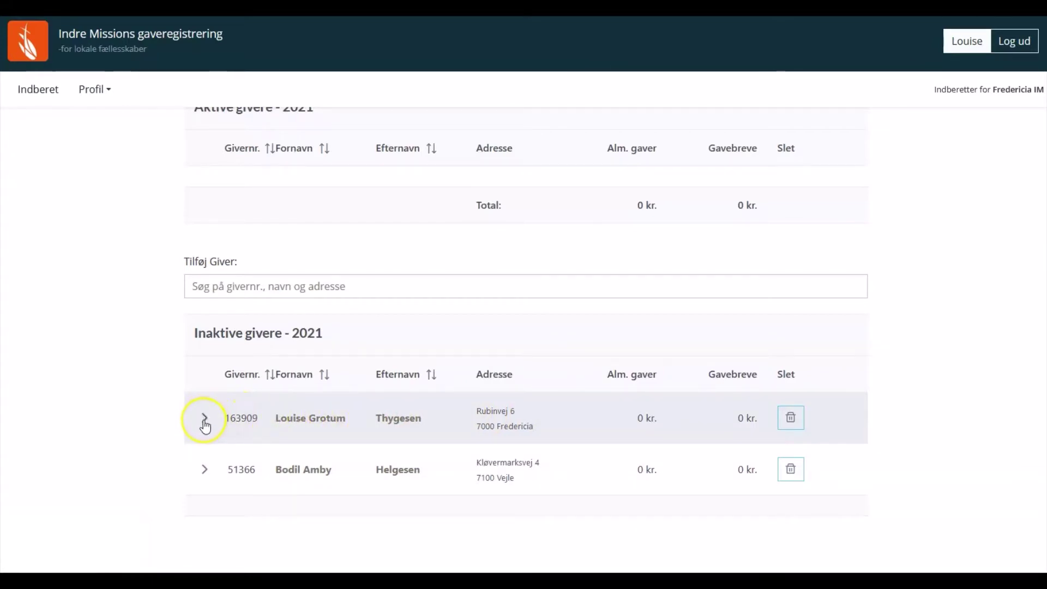
{"action": "left_click", "coordinate": [205, 424]}
{"action": "scroll", "coordinate": [205, 423], "scroll_direction": "down", "scroll_amount": 3}
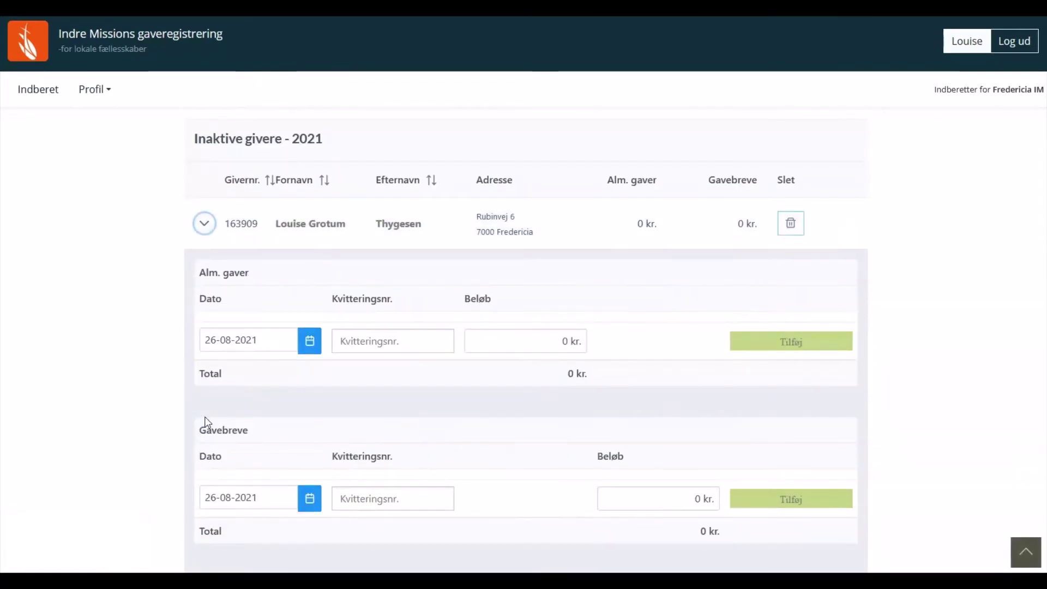
{"action": "left_click", "coordinate": [213, 291]}
{"action": "left_click", "coordinate": [214, 317]}
{"action": "left_click", "coordinate": [217, 436]}
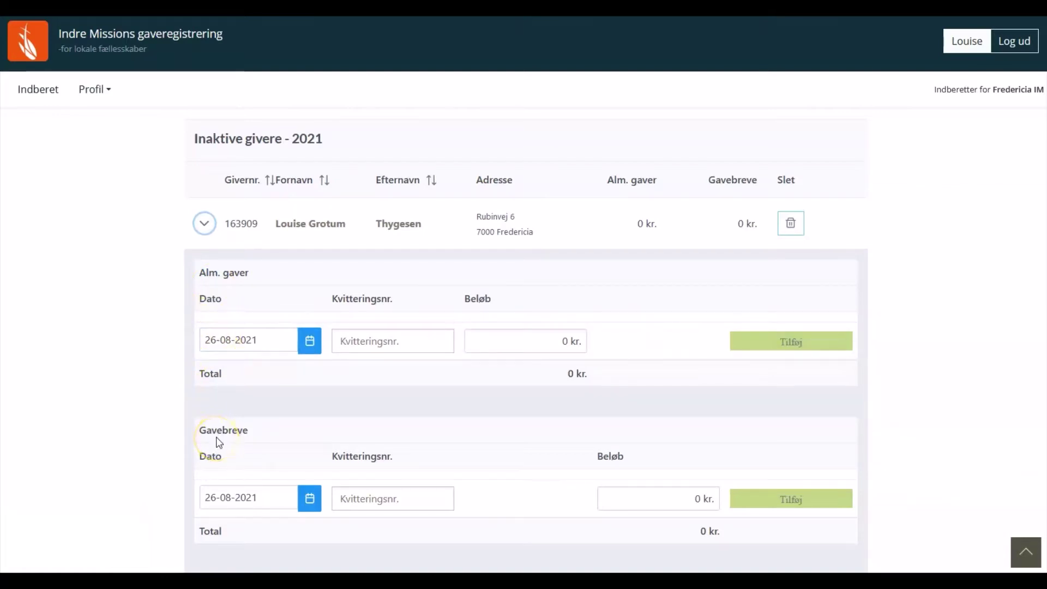
{"action": "left_click", "coordinate": [219, 410]}
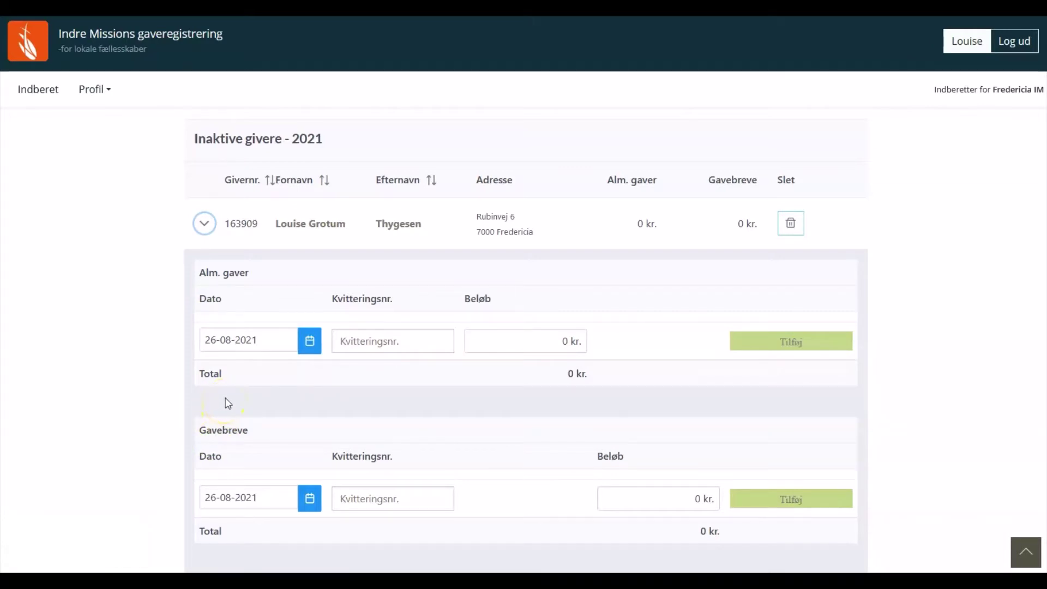
{"action": "left_click", "coordinate": [230, 420]}
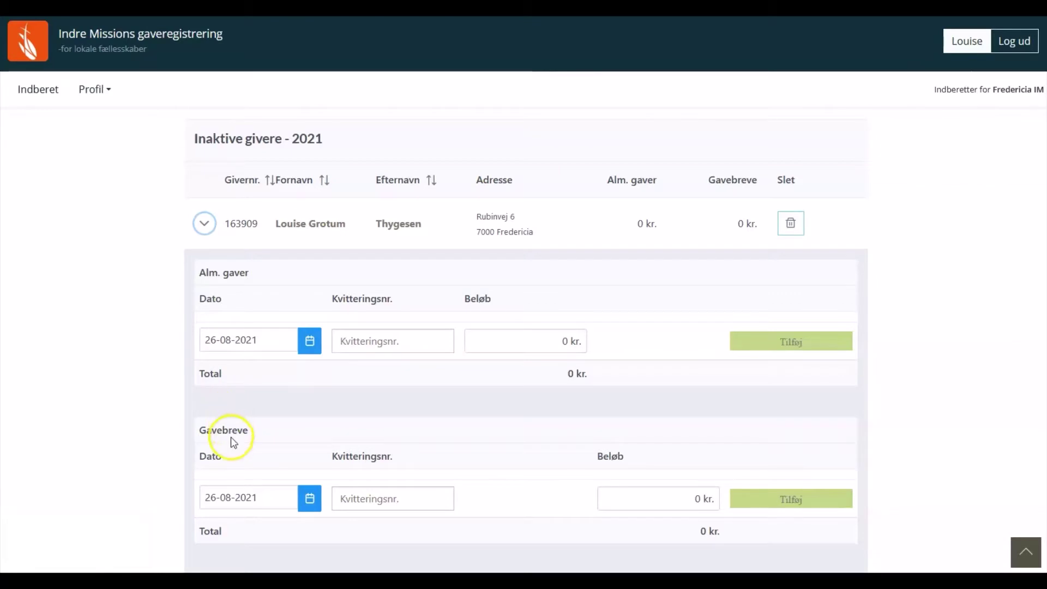
{"action": "left_click", "coordinate": [250, 344]}
Register a 200 kr. regular gift with receipt number MP for the donor
{"action": "left_click", "coordinate": [330, 347]}
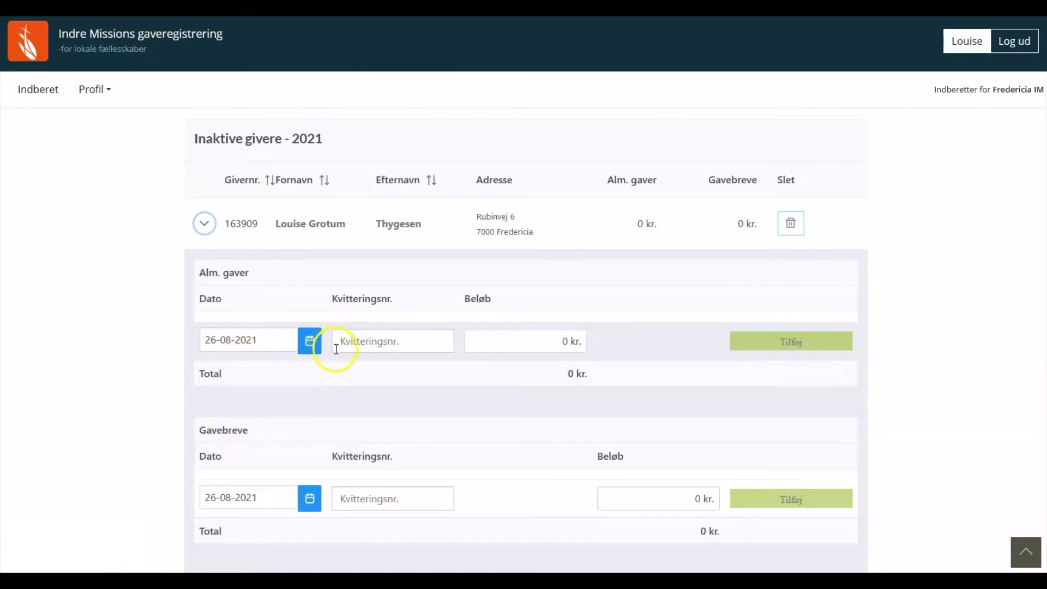
{"action": "left_click", "coordinate": [416, 346]}
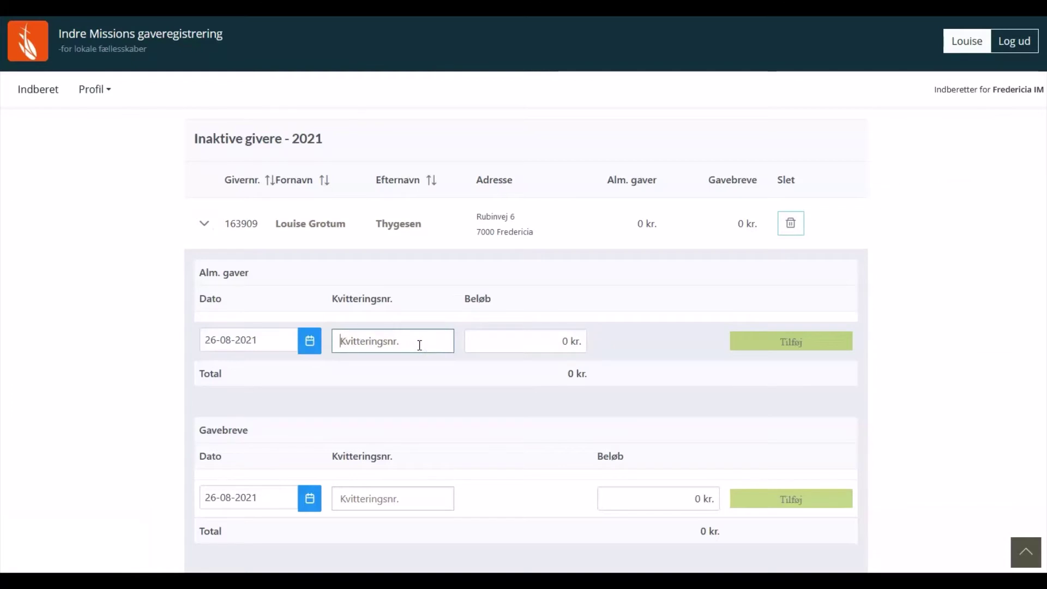
{"action": "type", "text": "MP"}
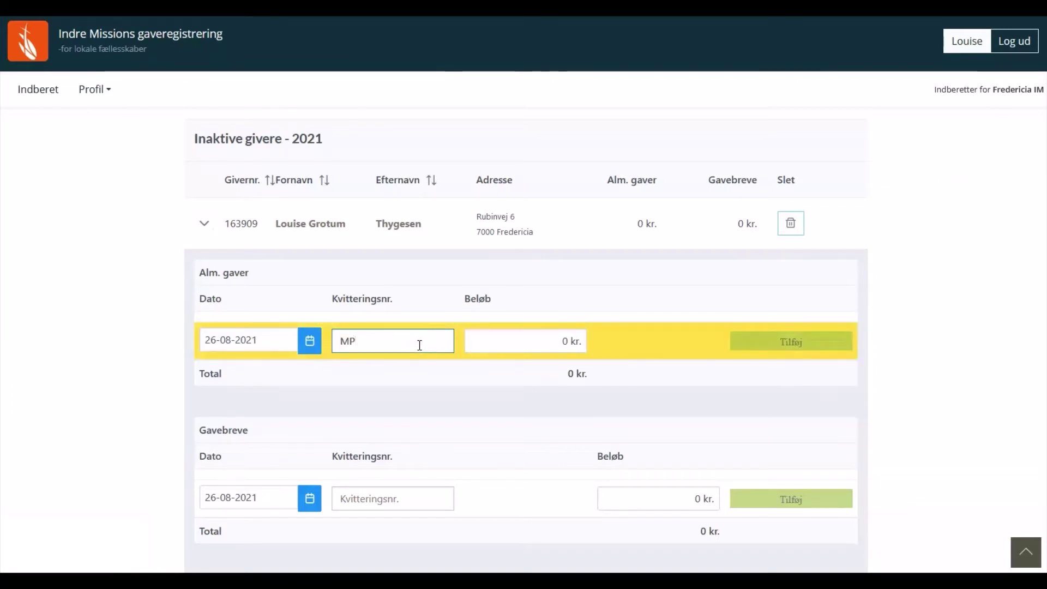
{"action": "left_click", "coordinate": [480, 342]}
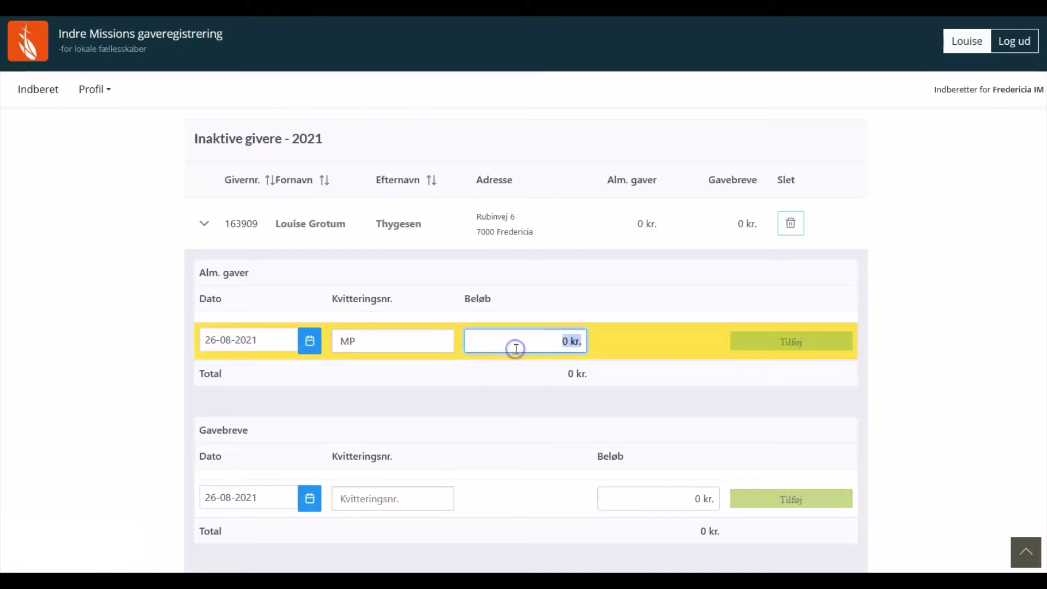
{"action": "type", "text": "20"}
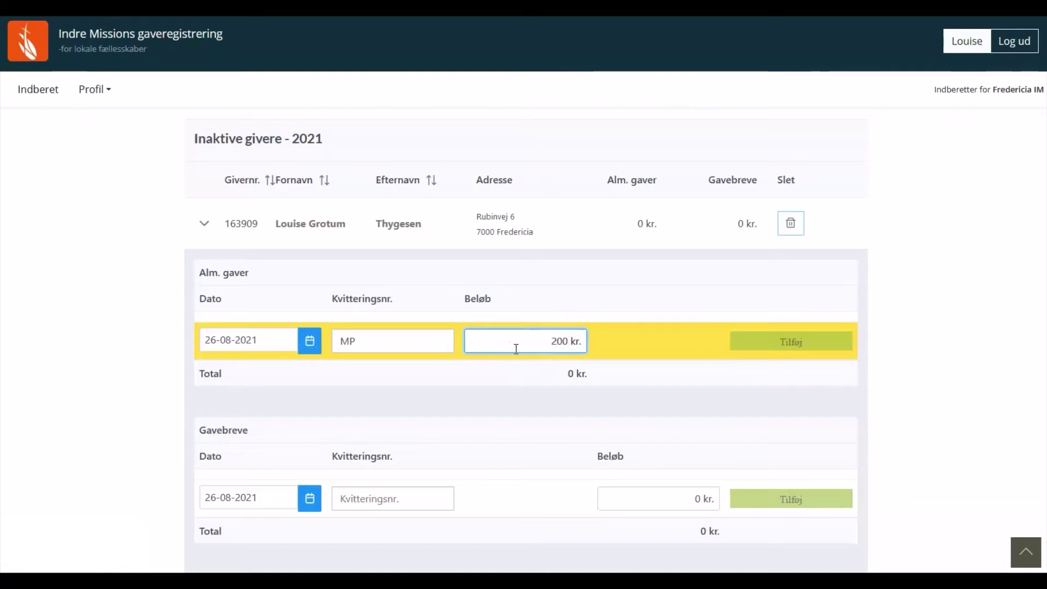
{"action": "left_click", "coordinate": [751, 345]}
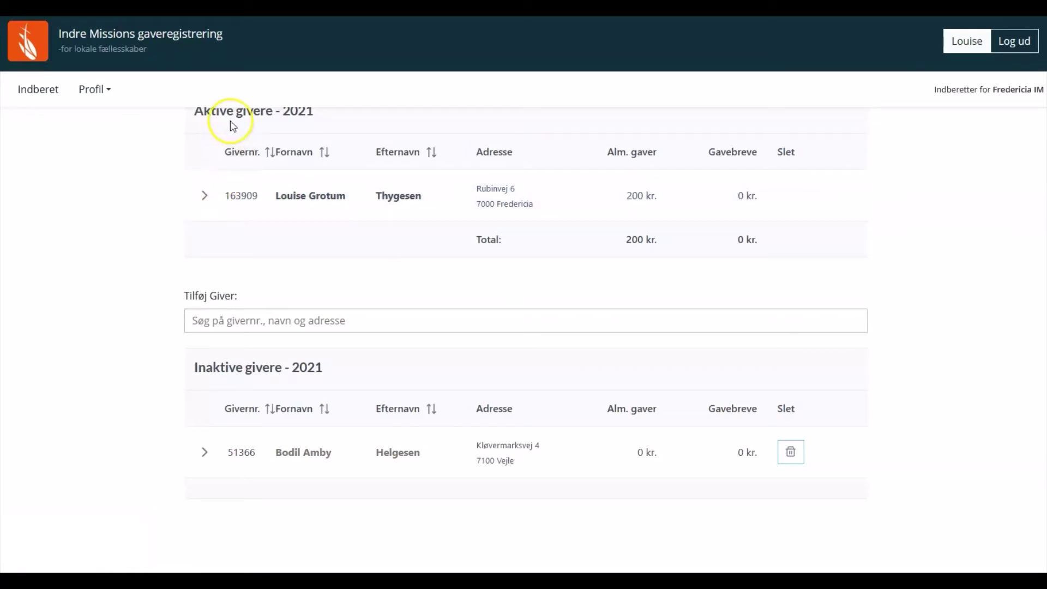
Add a 1.000 kr. gift letter for the active donor
{"action": "left_click", "coordinate": [204, 200]}
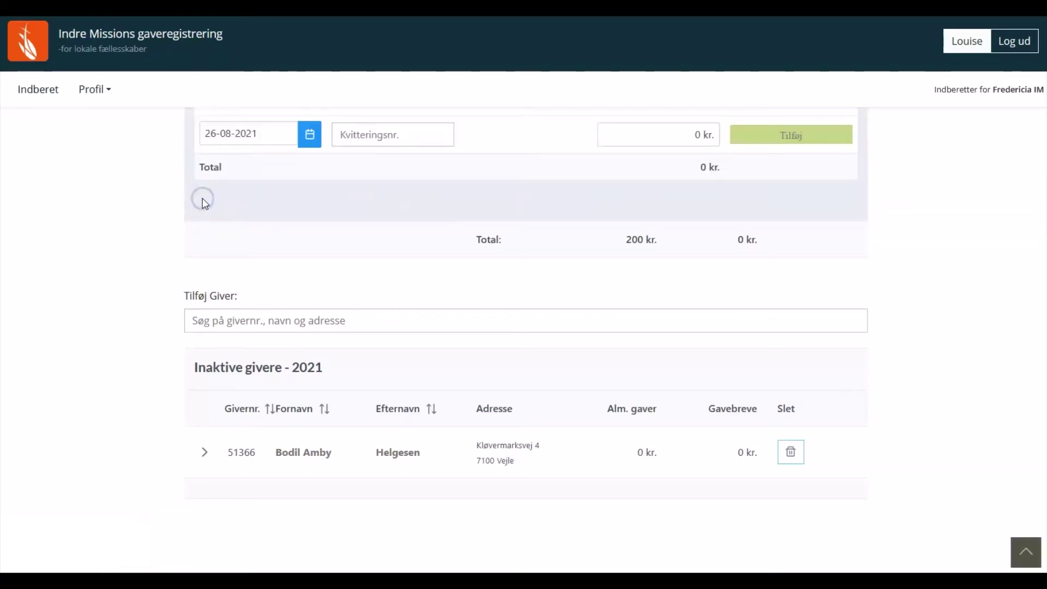
{"action": "scroll", "coordinate": [281, 214], "scroll_direction": "up", "scroll_amount": 5}
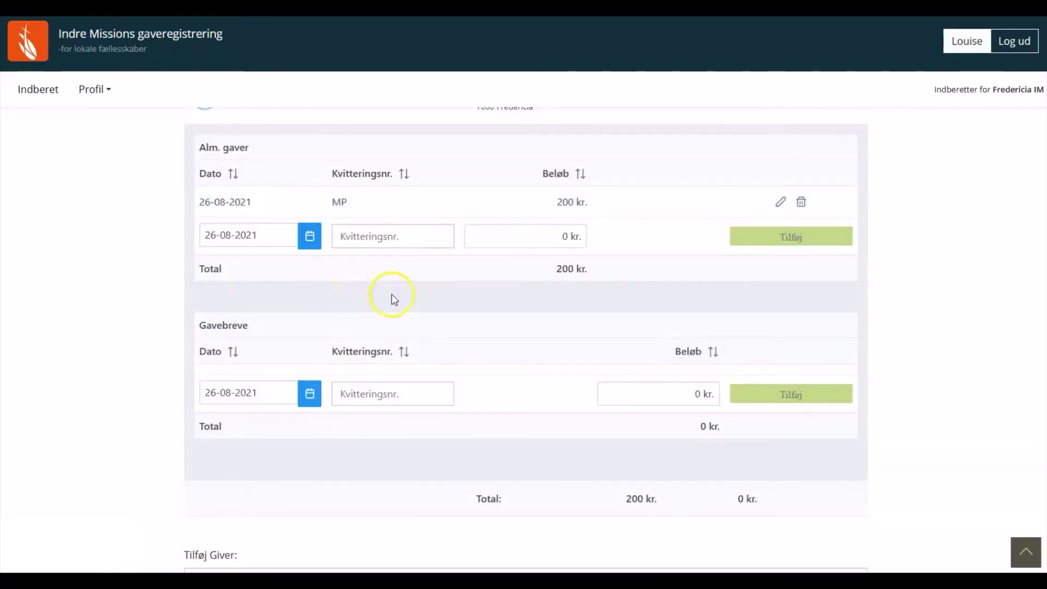
{"action": "left_click", "coordinate": [626, 394]}
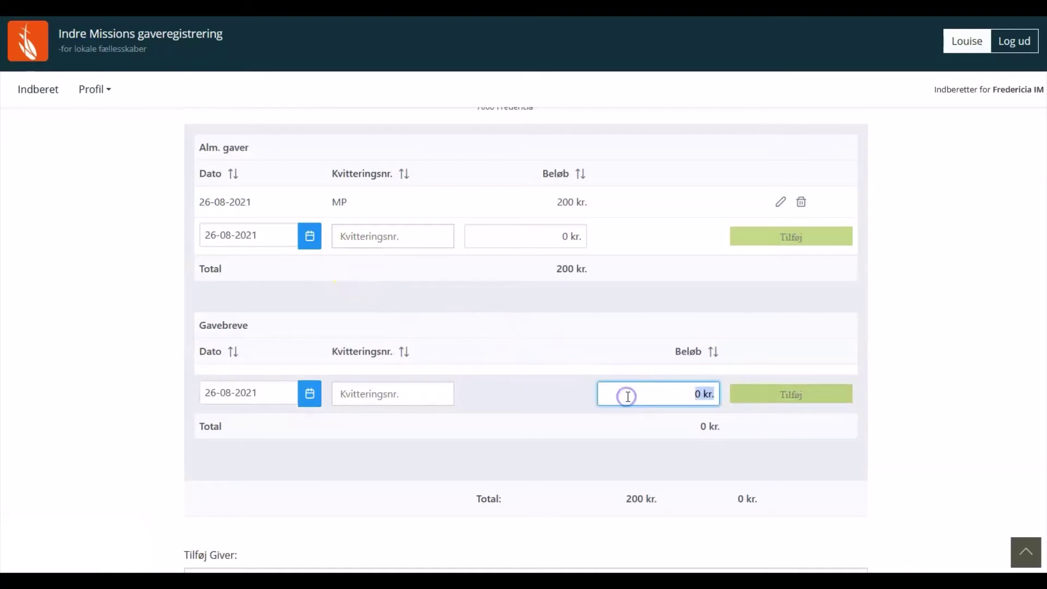
{"action": "type", "text": "1000"}
{"action": "left_click", "coordinate": [750, 397]}
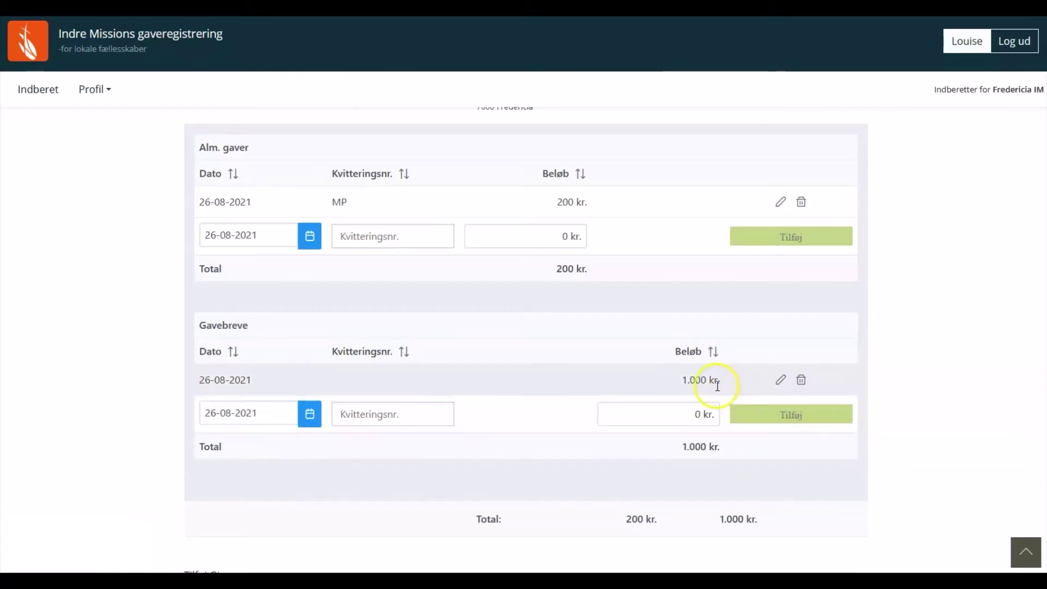
Change the regular gift amount from 200 kr. to 300 kr
{"action": "scroll", "coordinate": [607, 199], "scroll_direction": "up", "scroll_amount": 1}
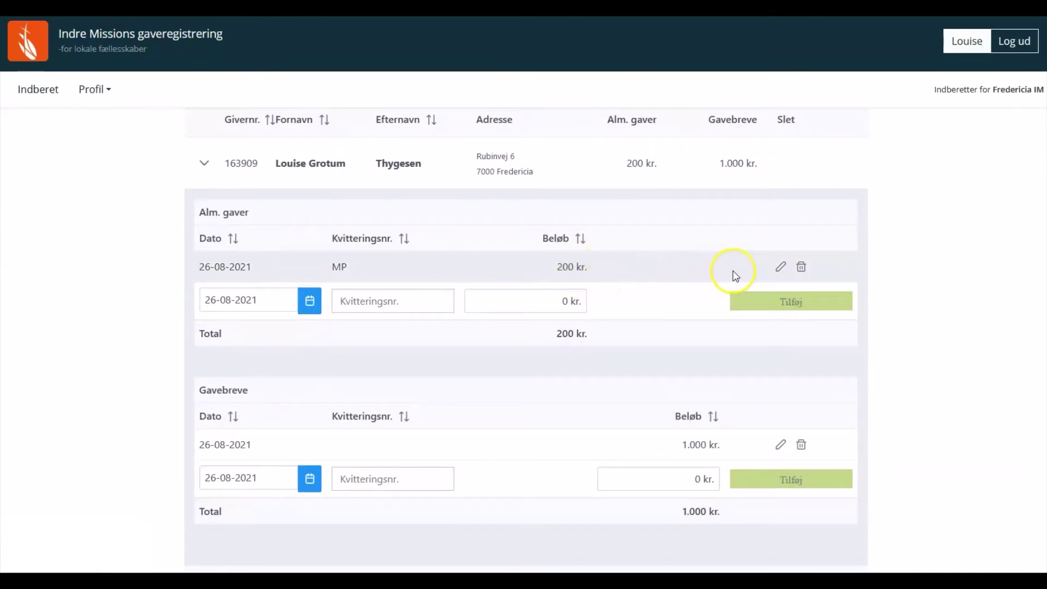
{"action": "left_click", "coordinate": [781, 268]}
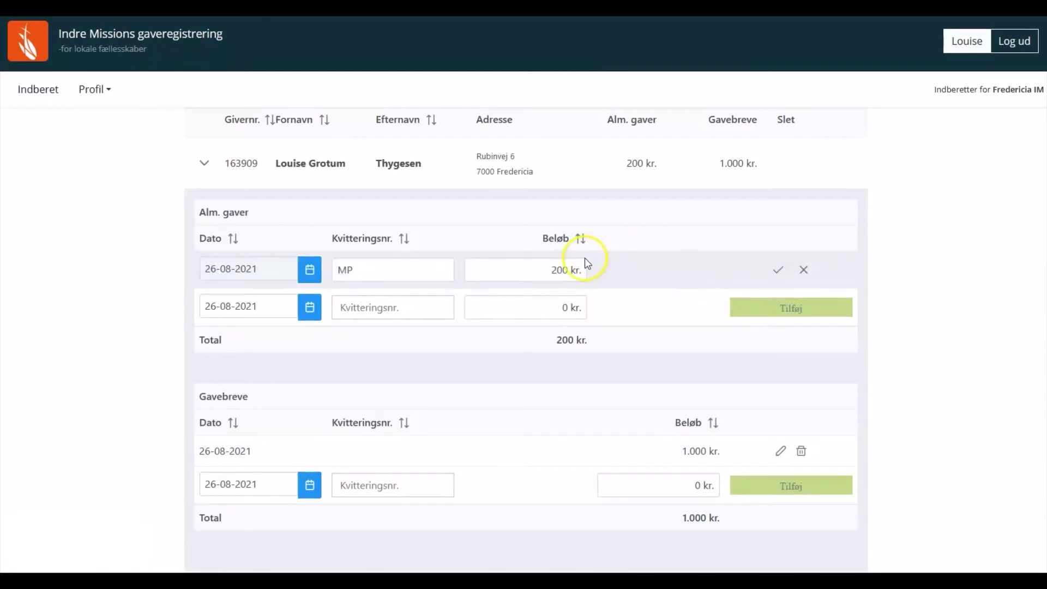
{"action": "left_click", "coordinate": [560, 270]}
{"action": "key", "text": "BackSpace"}
{"action": "key", "text": "BackSpace"}
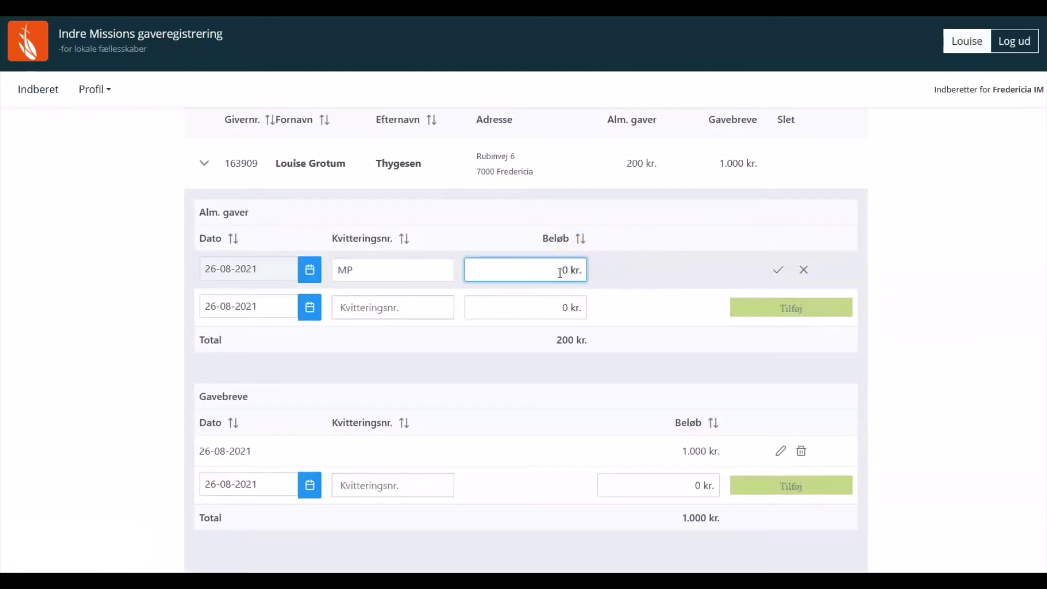
{"action": "type", "text": "30"}
{"action": "left_click", "coordinate": [777, 271]}
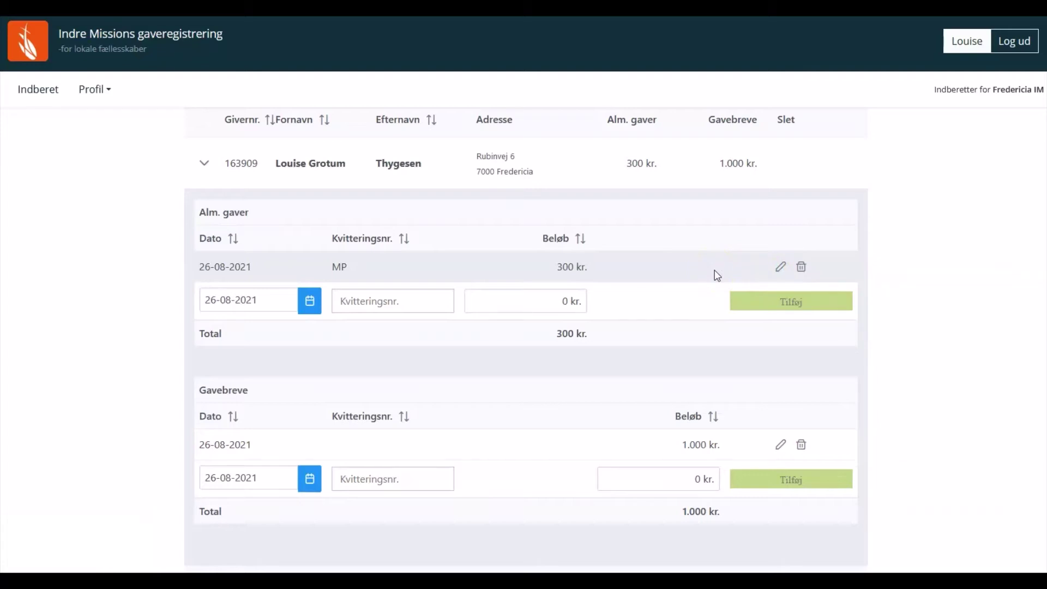
Delete the 300 kr. ordinary gift and collapse the donor's row
{"action": "left_click", "coordinate": [801, 268]}
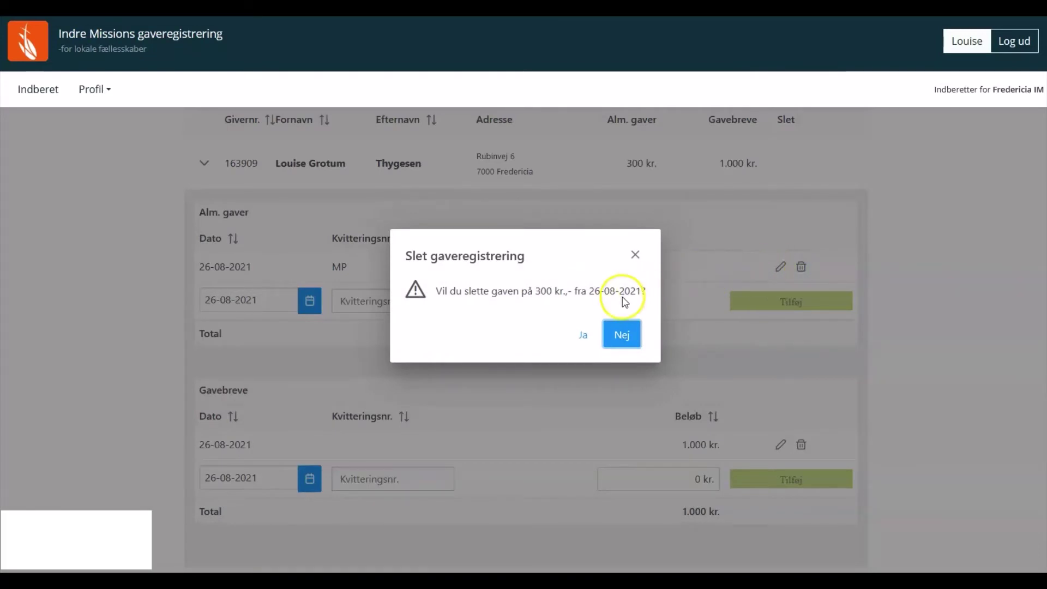
{"action": "left_click", "coordinate": [582, 336]}
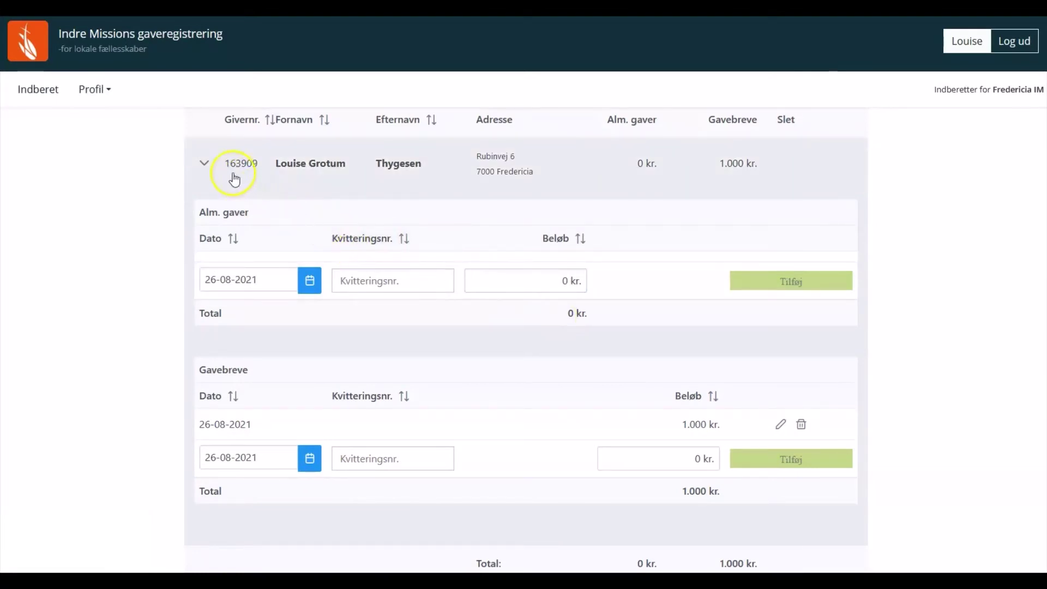
{"action": "left_click", "coordinate": [205, 163]}
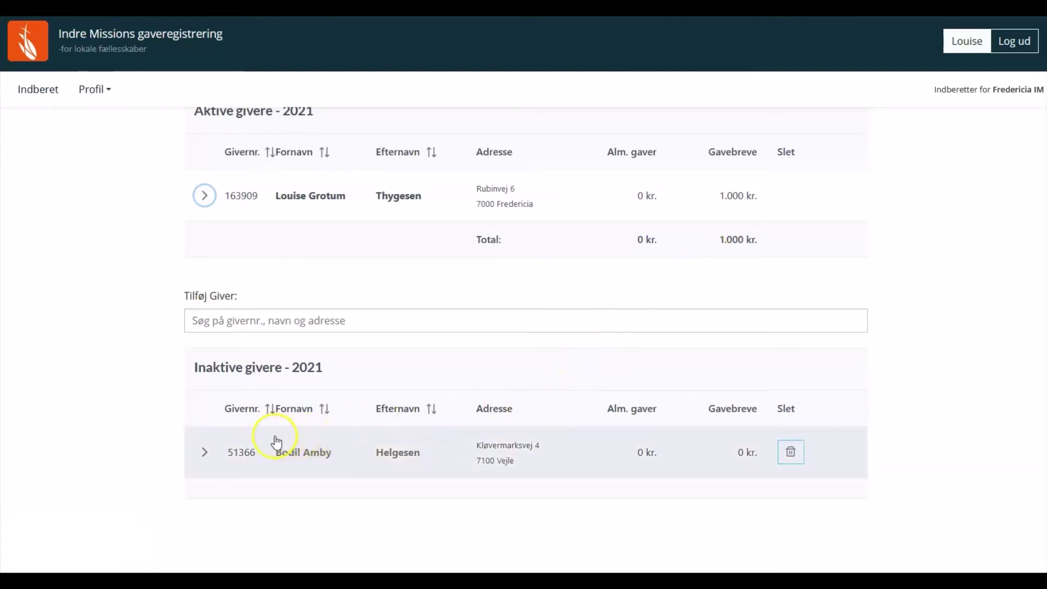
Give the inactive donor a 500 kr. ordinary gift under Alm. gaver
{"action": "left_click", "coordinate": [206, 455]}
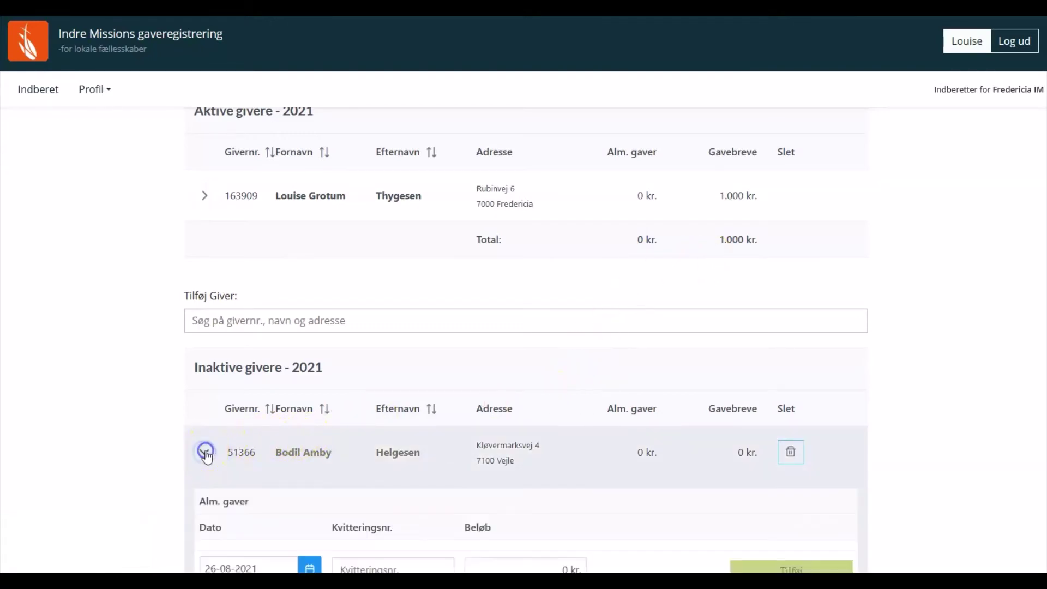
{"action": "scroll", "coordinate": [439, 458], "scroll_direction": "down", "scroll_amount": 5}
{"action": "left_click", "coordinate": [485, 316]}
{"action": "type", "text": "50"}
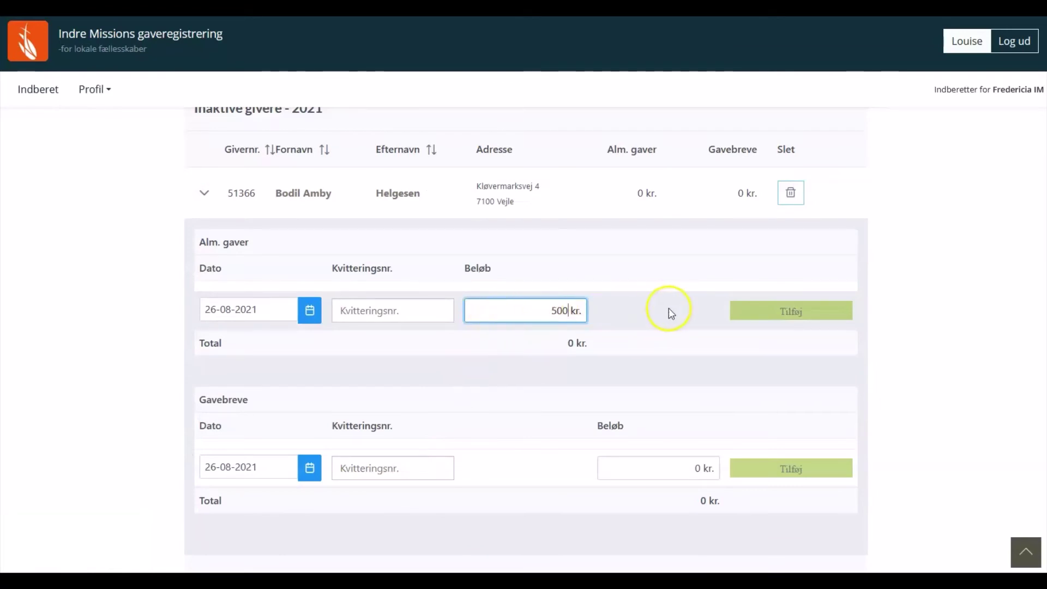
{"action": "left_click", "coordinate": [740, 312]}
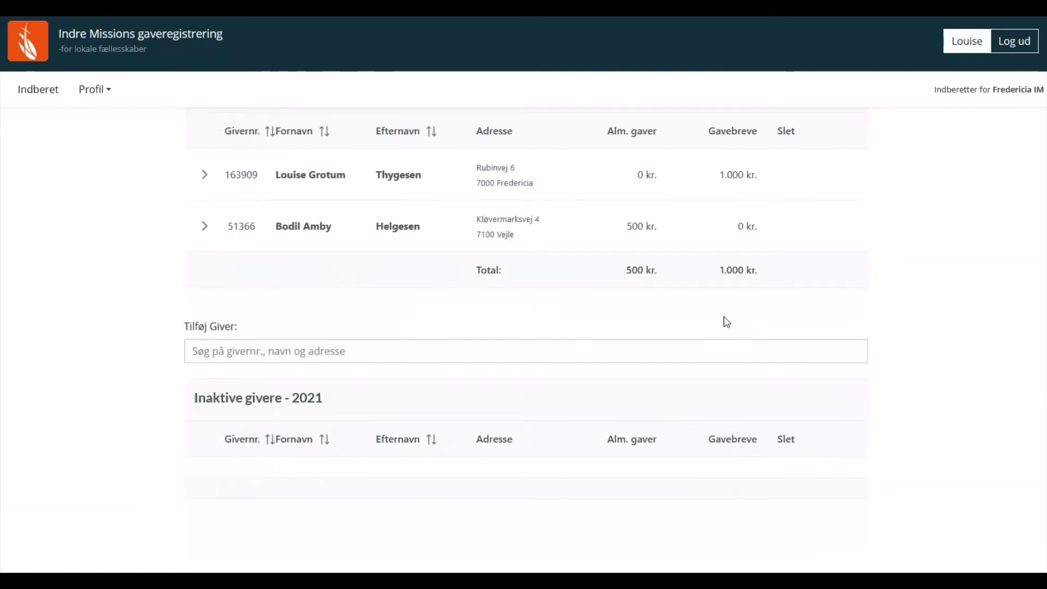
Add a 100 kr. ordinary gift to the first active donor and collapse the row
{"action": "scroll", "coordinate": [698, 338], "scroll_direction": "up", "scroll_amount": 3}
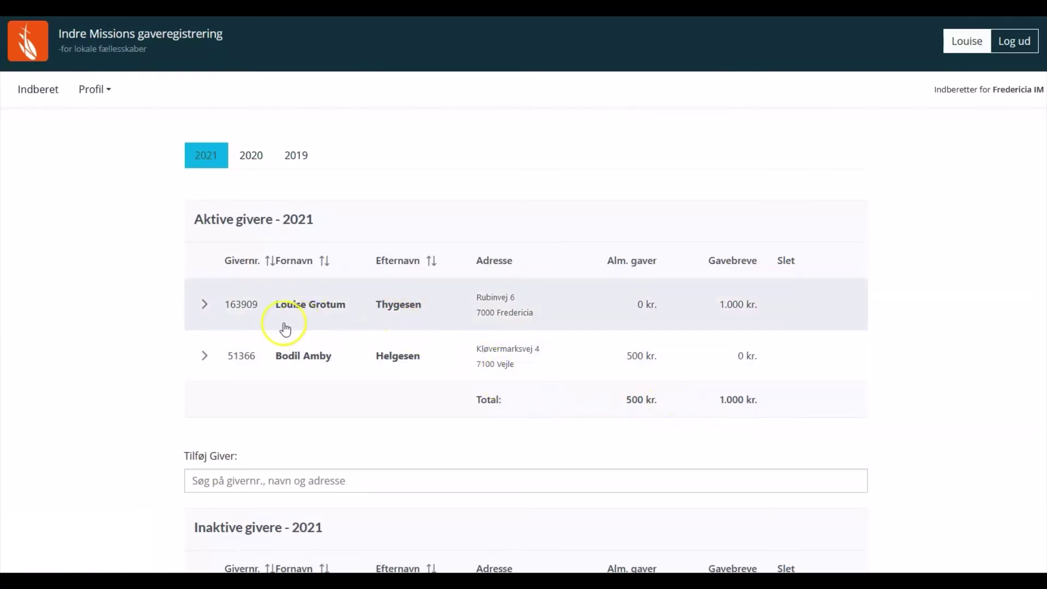
{"action": "left_click", "coordinate": [205, 312]}
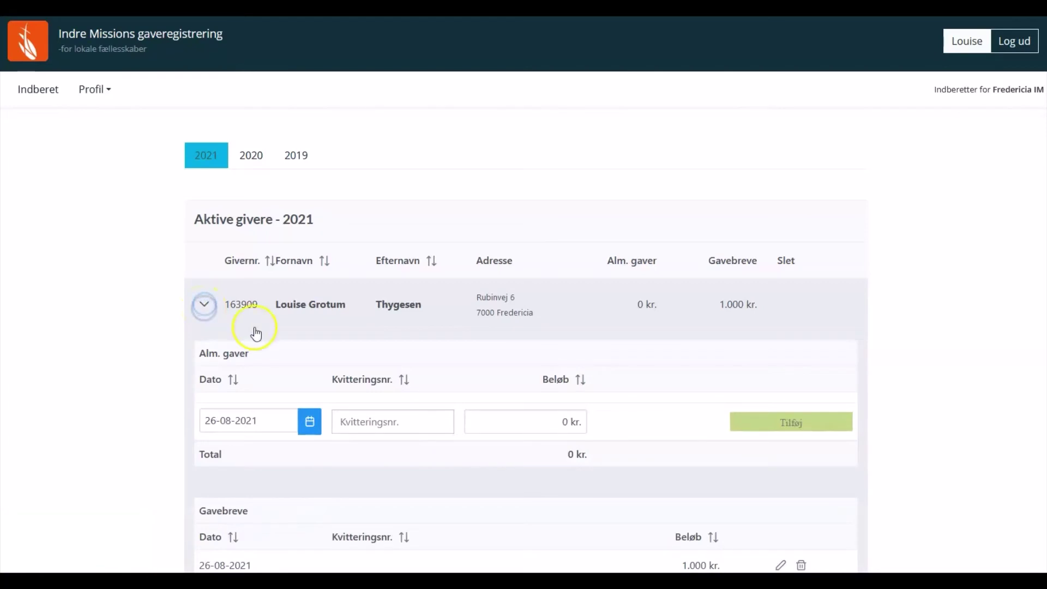
{"action": "left_click", "coordinate": [540, 421]}
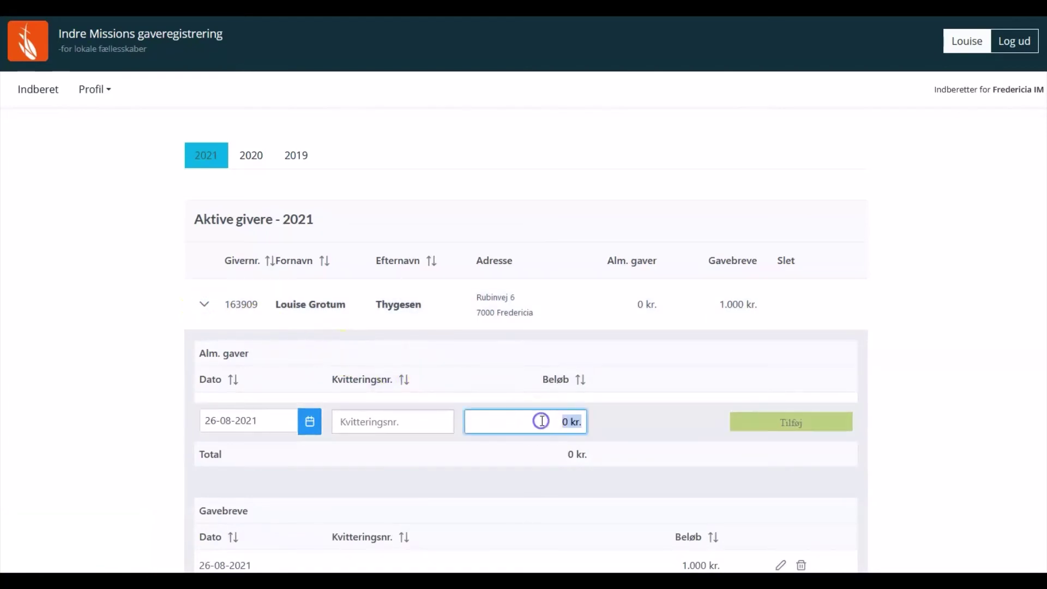
{"action": "type", "text": "100"}
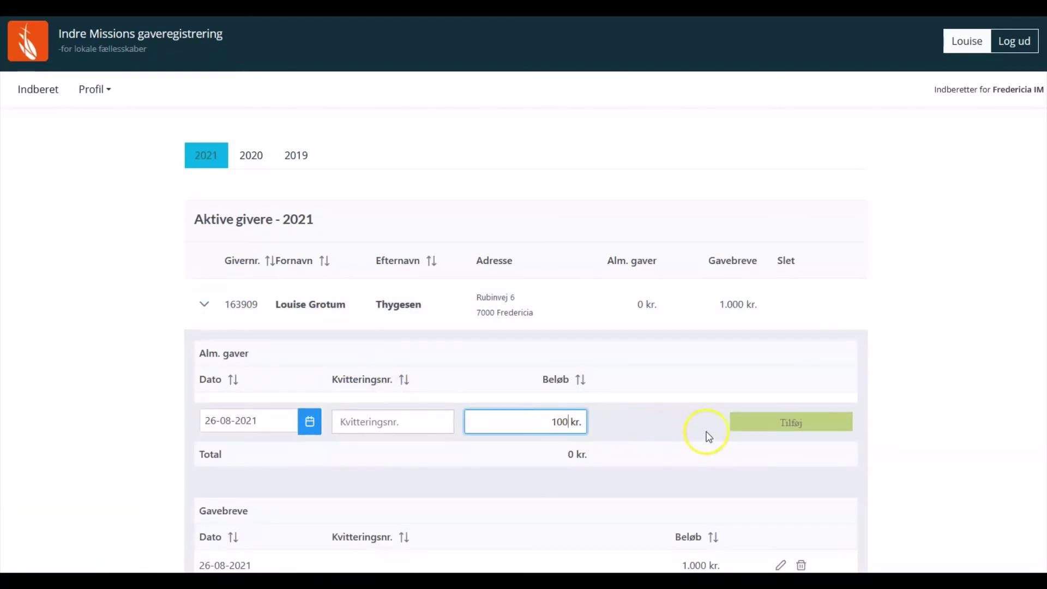
{"action": "left_click", "coordinate": [738, 429]}
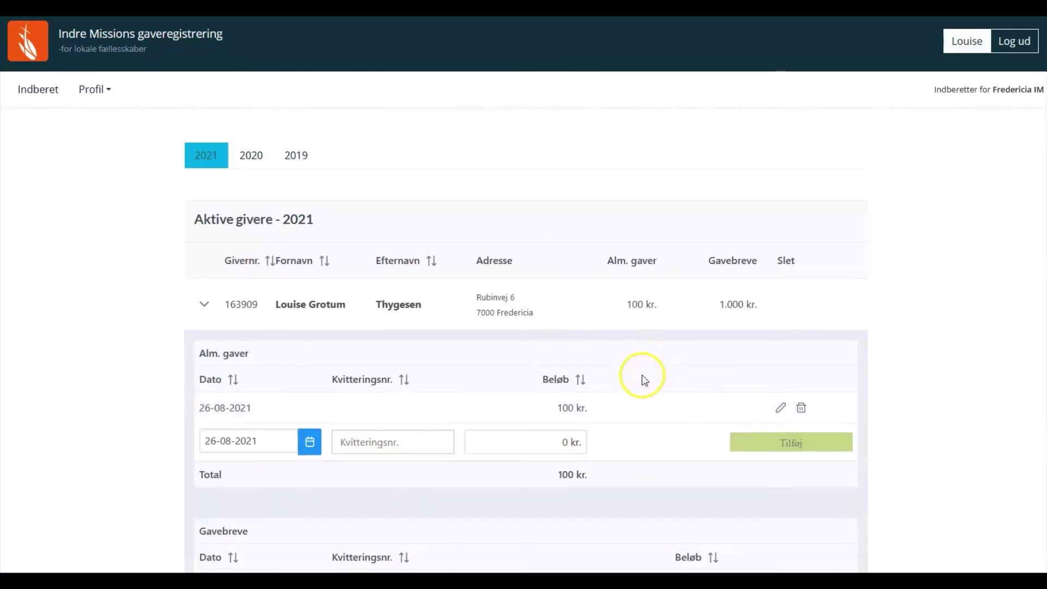
{"action": "left_click", "coordinate": [205, 303]}
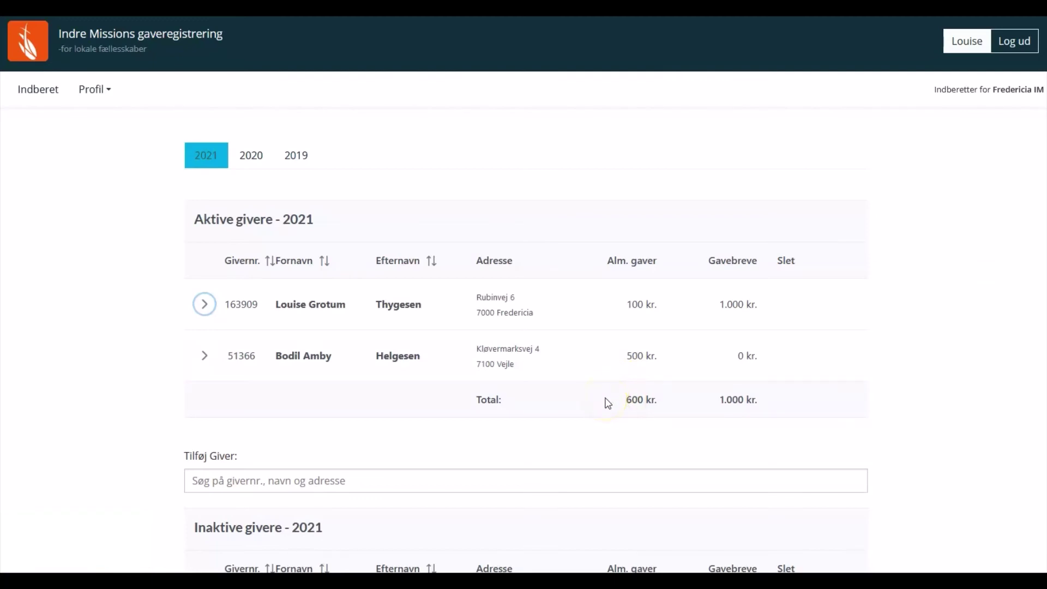
{"action": "scroll", "coordinate": [608, 403], "scroll_direction": "down", "scroll_amount": 1}
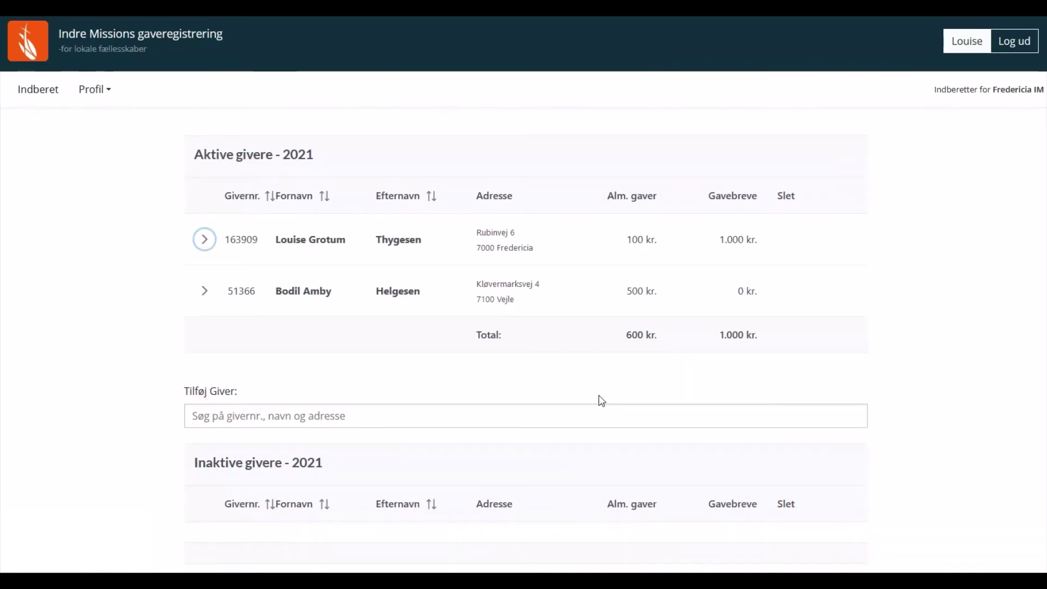
{"action": "scroll", "coordinate": [845, 327], "scroll_direction": "up", "scroll_amount": 1}
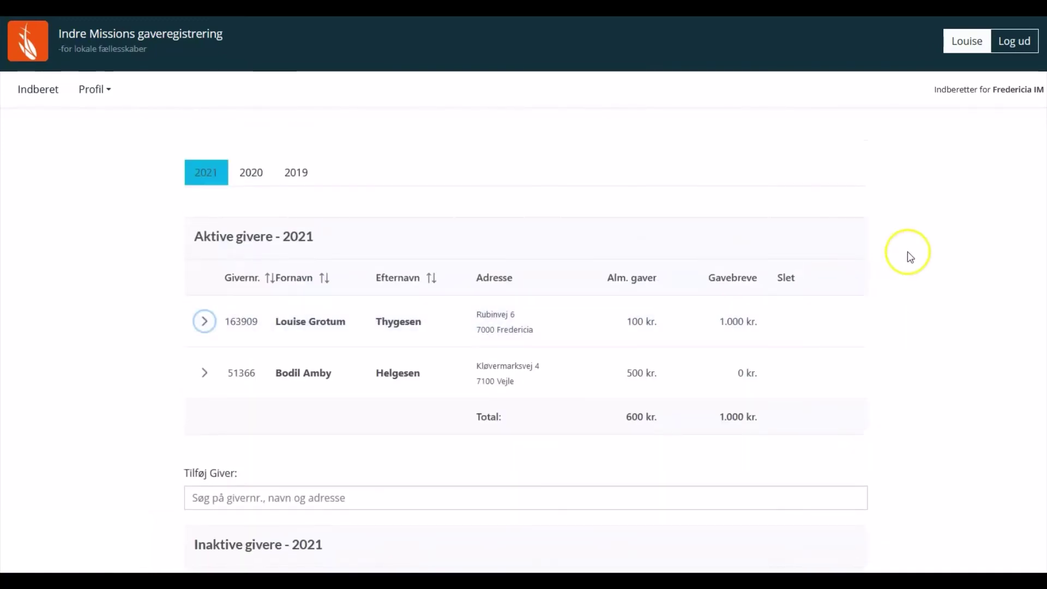
{"action": "left_click", "coordinate": [1009, 47]}
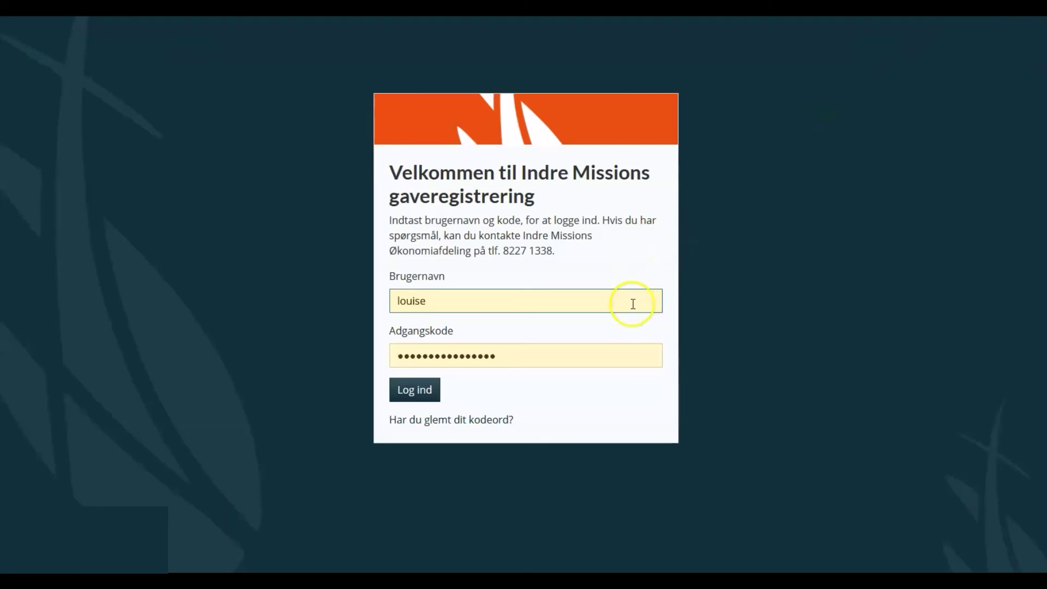
{"action": "left_click", "coordinate": [431, 388]}
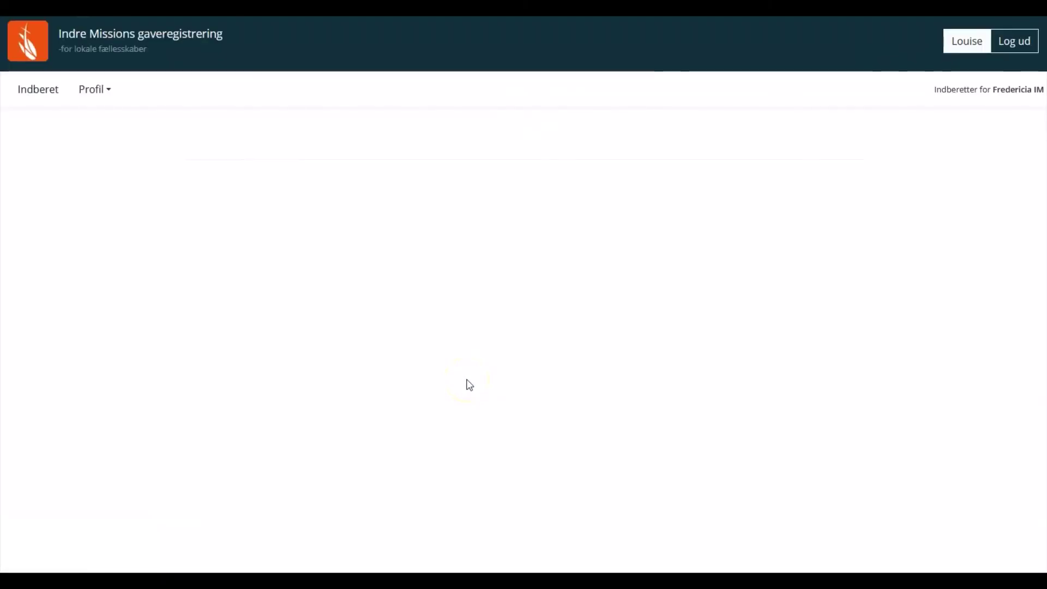
{"action": "scroll", "coordinate": [469, 384], "scroll_direction": "down", "scroll_amount": 1}
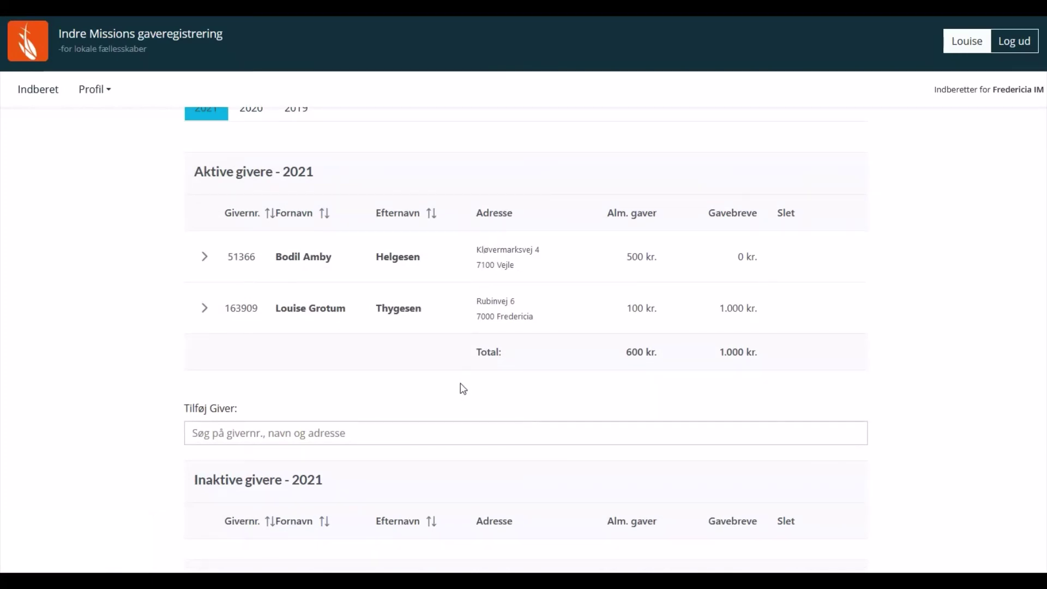
Go through the Profil menu to the user profile page and open Opdater brugerprofil
{"action": "left_click", "coordinate": [107, 97]}
{"action": "left_click", "coordinate": [101, 92]}
{"action": "left_click", "coordinate": [99, 79]}
{"action": "left_click", "coordinate": [99, 86]}
{"action": "left_click", "coordinate": [203, 154]}
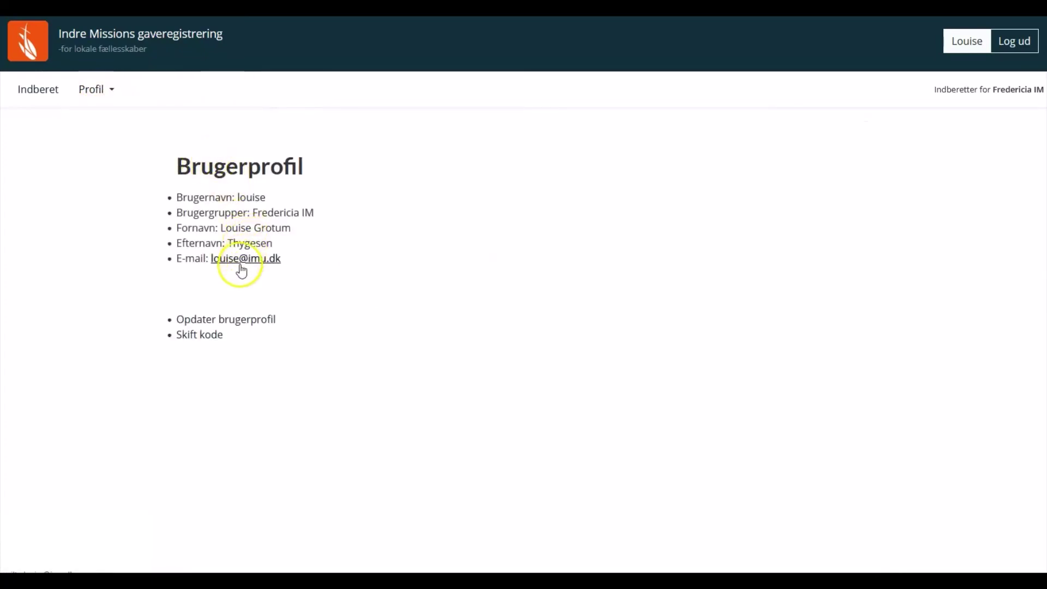
{"action": "left_click", "coordinate": [229, 326]}
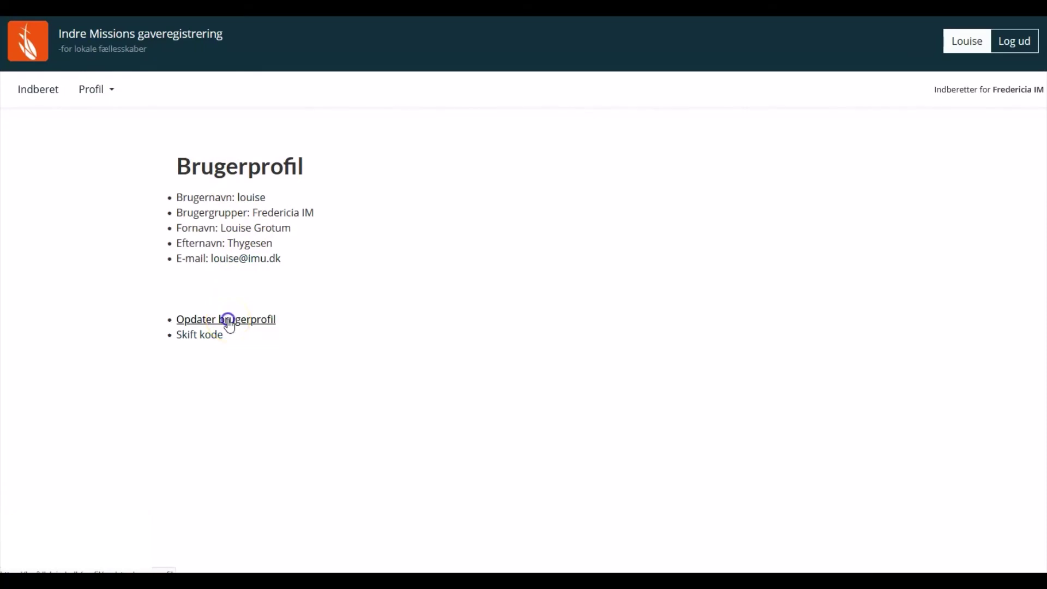
{"action": "left_click", "coordinate": [170, 212]}
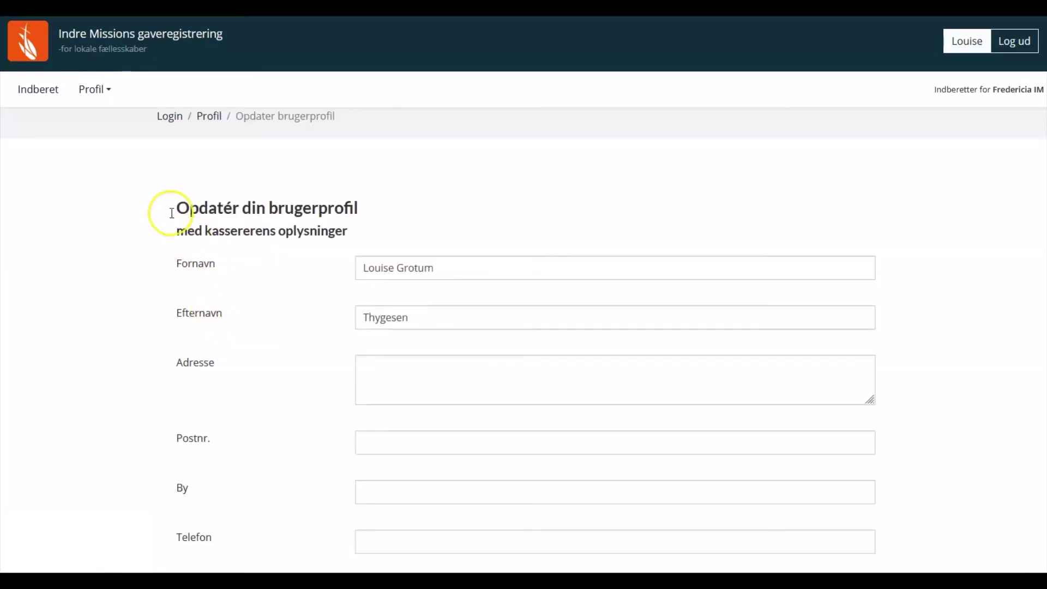
Leave the profile form and return to the 2021 Indberet overview totalling 600 and 1.000 kr
{"action": "left_click", "coordinate": [112, 98]}
{"action": "left_click", "coordinate": [114, 106]}
{"action": "left_click", "coordinate": [100, 93]}
{"action": "left_click", "coordinate": [109, 117]}
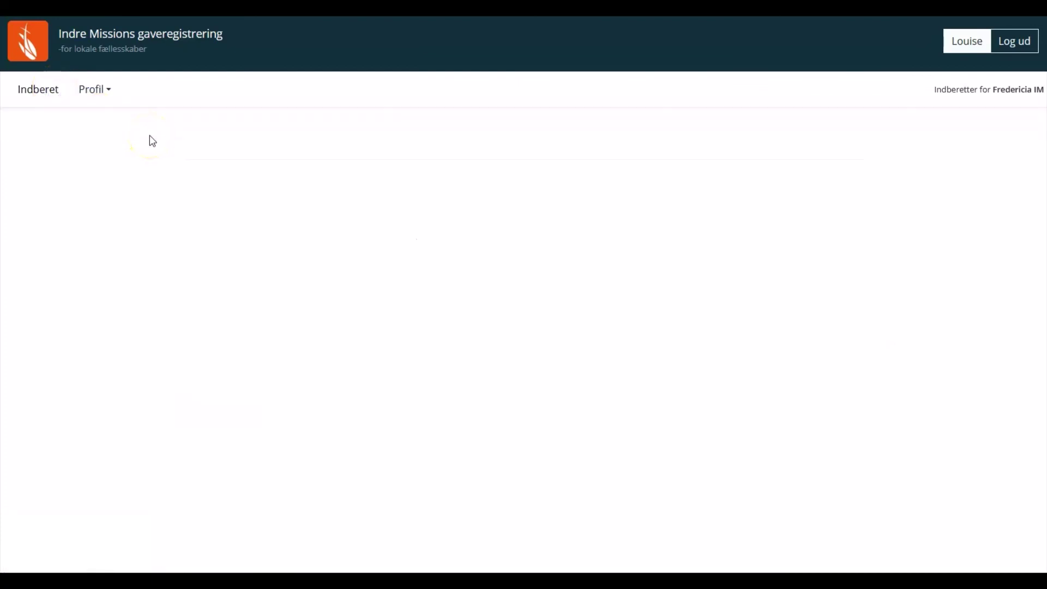
{"action": "left_click", "coordinate": [146, 145]}
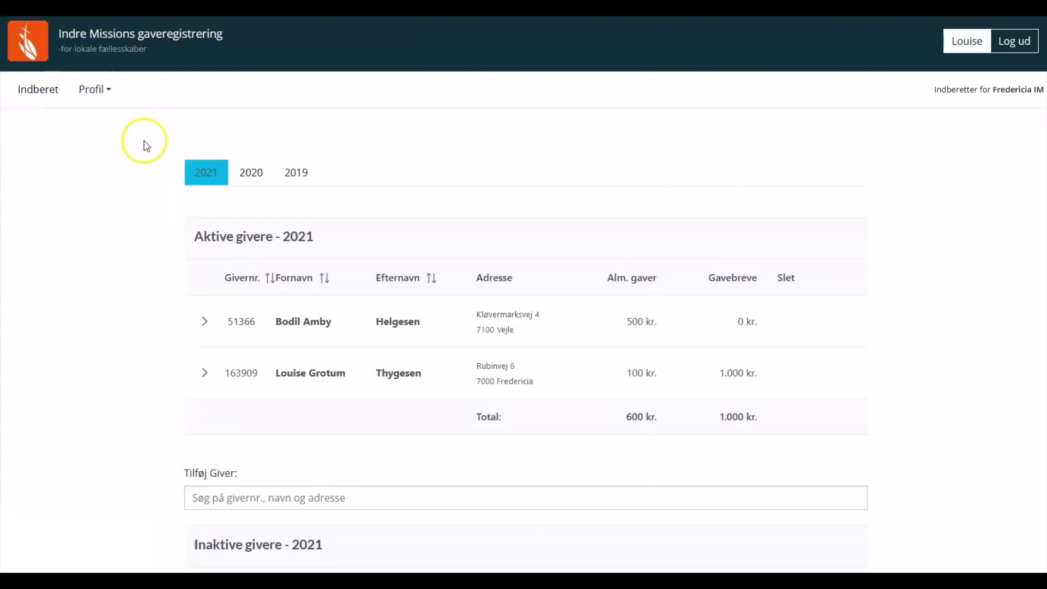